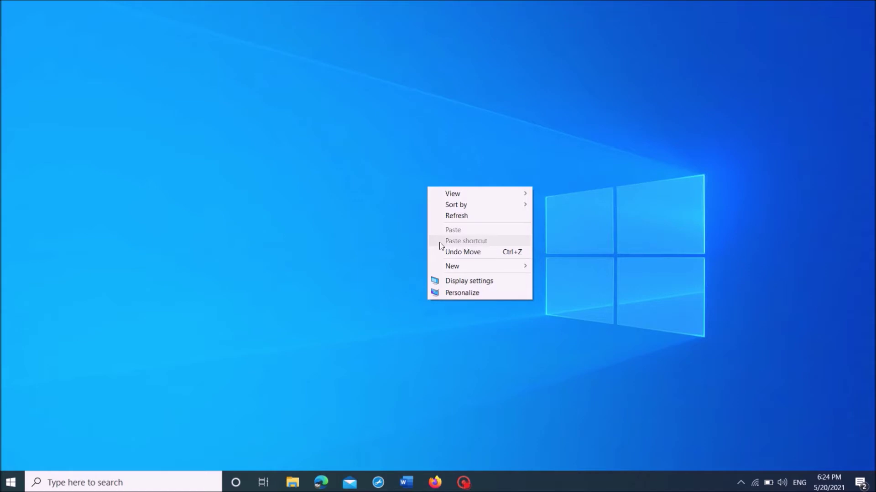
# Step: Launch Registry Editor by running regedit from the Start button's Run dialog
pyautogui.click(411, 235)
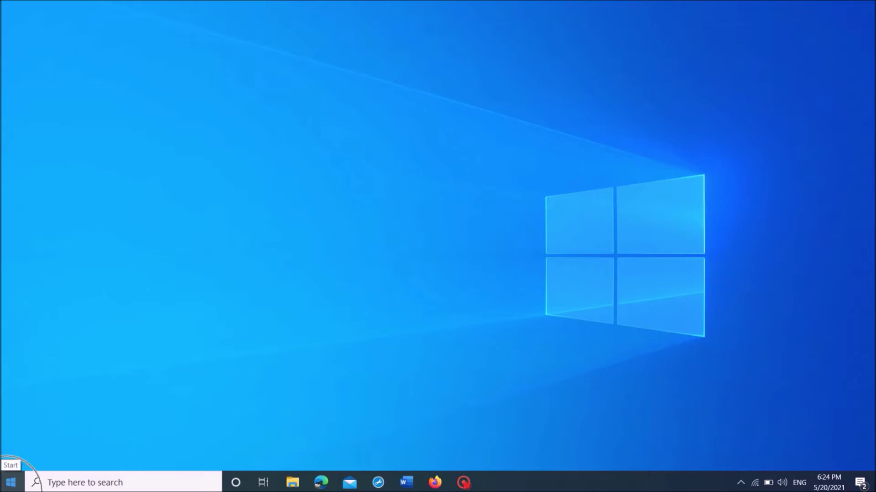
pyautogui.rightClick(10, 483)
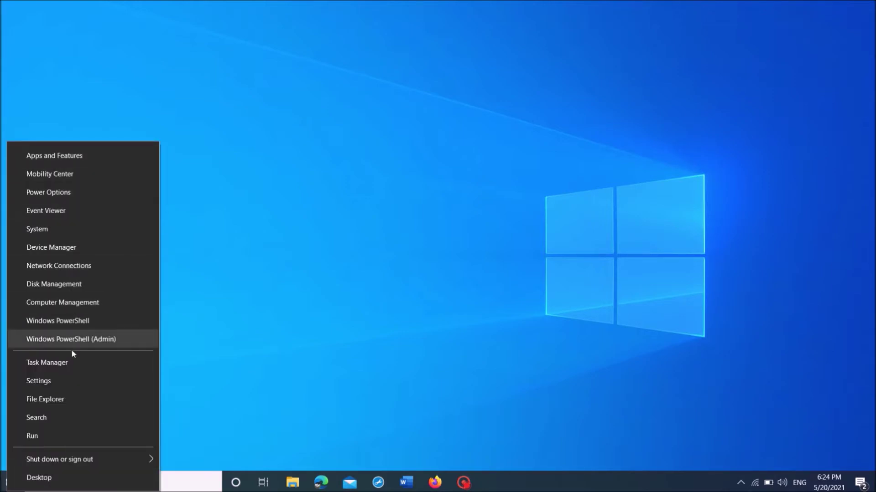
pyautogui.click(58, 438)
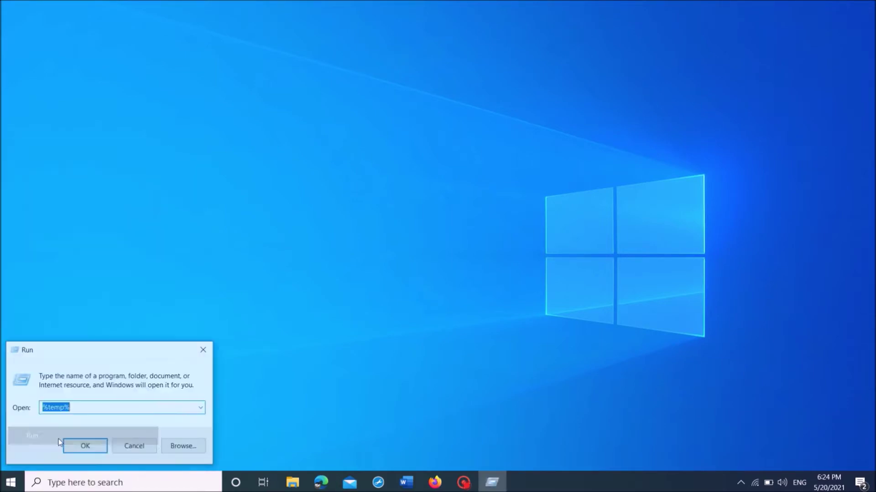
pyautogui.write('reged')
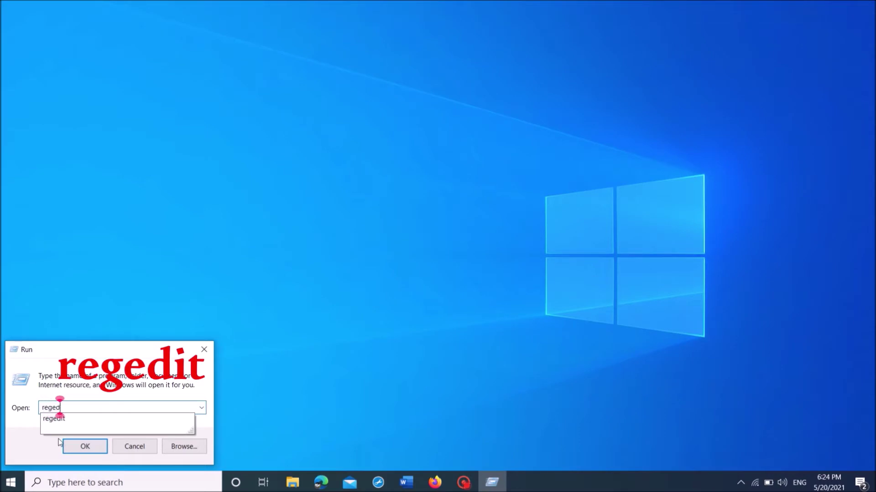
pyautogui.write('it')
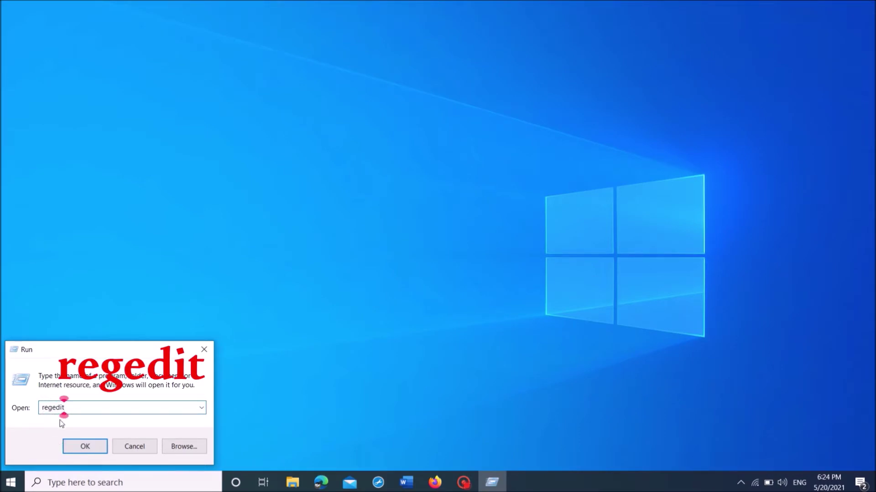
pyautogui.click(79, 445)
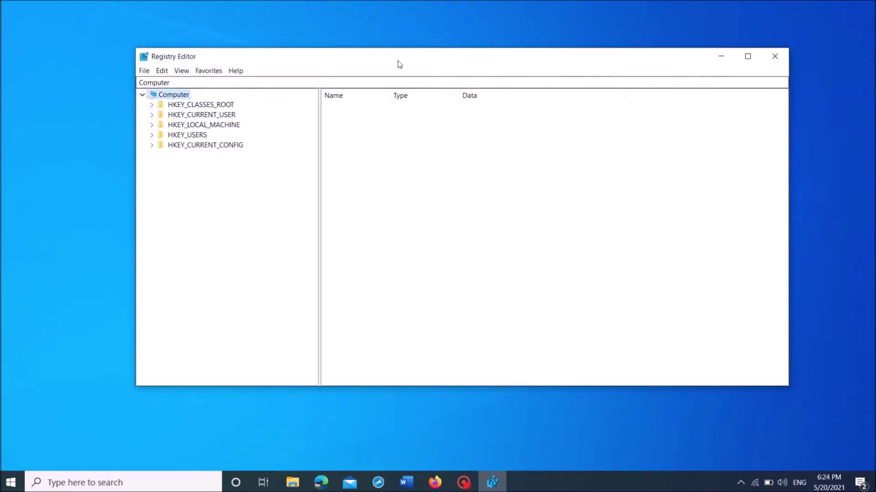
# Step: Expand HKEY_CLASSES_ROOT\Directory\Background and select its shell key
pyautogui.moveTo(397, 57); pyautogui.dragTo(396, 74)
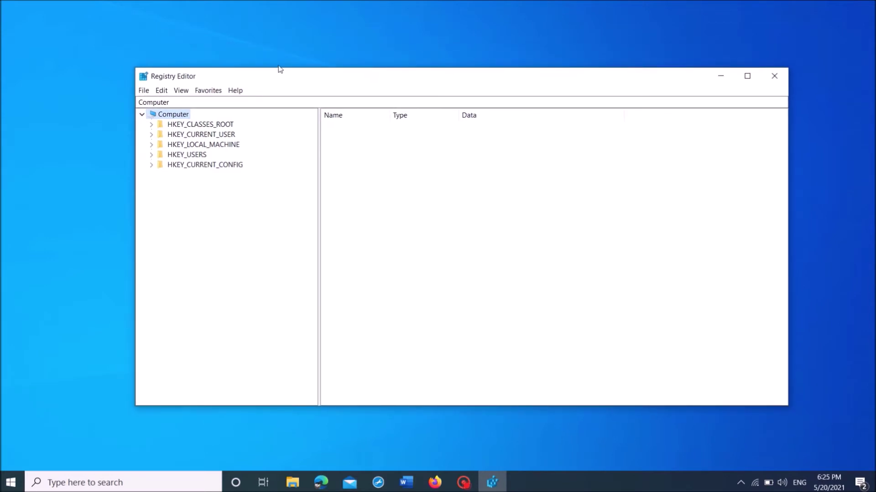
pyautogui.click(152, 127)
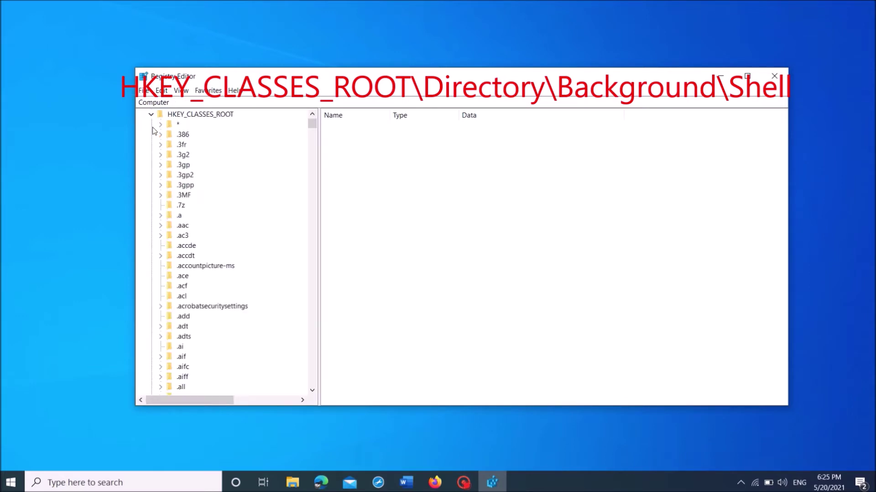
pyautogui.moveTo(312, 124); pyautogui.dragTo(312, 204)
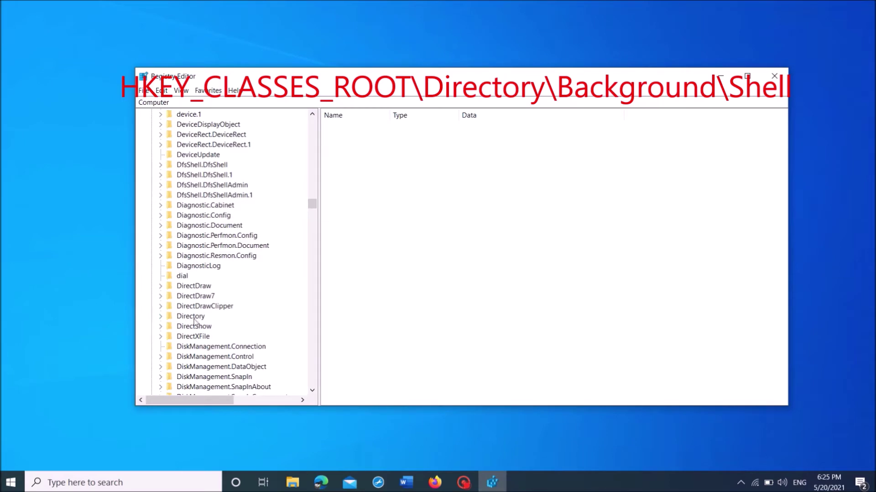
pyautogui.click(162, 317)
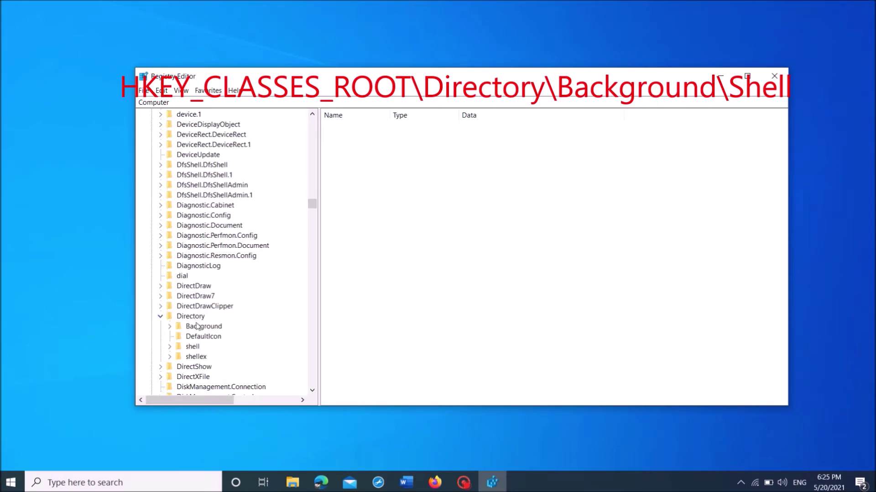
pyautogui.click(171, 330)
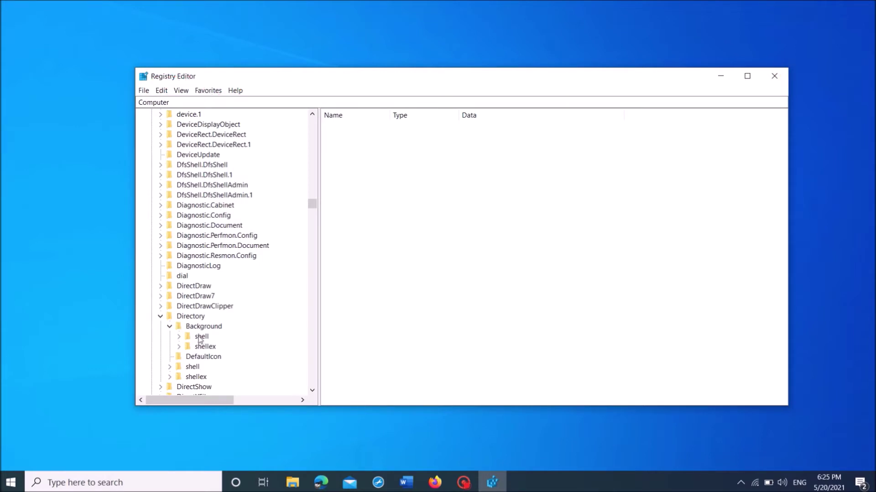
pyautogui.click(200, 338)
pyautogui.rightClick(199, 339)
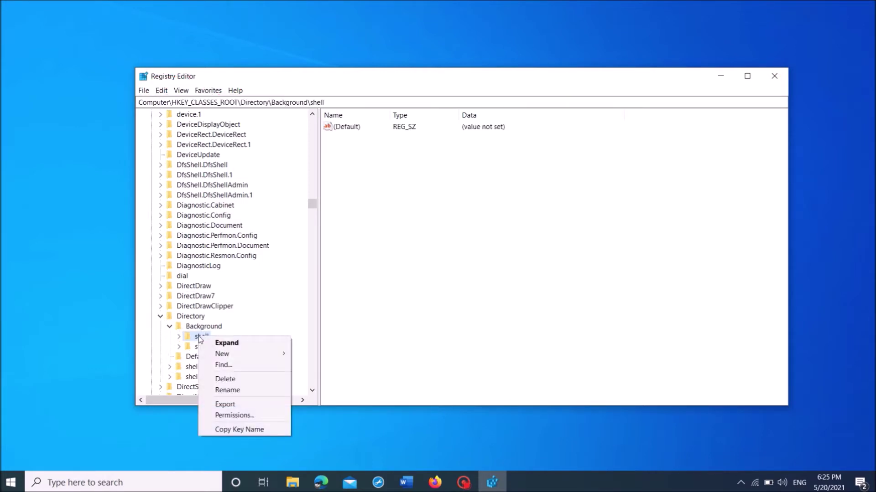
# Step: Create a new key named Chrome under the shell key
pyautogui.moveTo(259, 356)
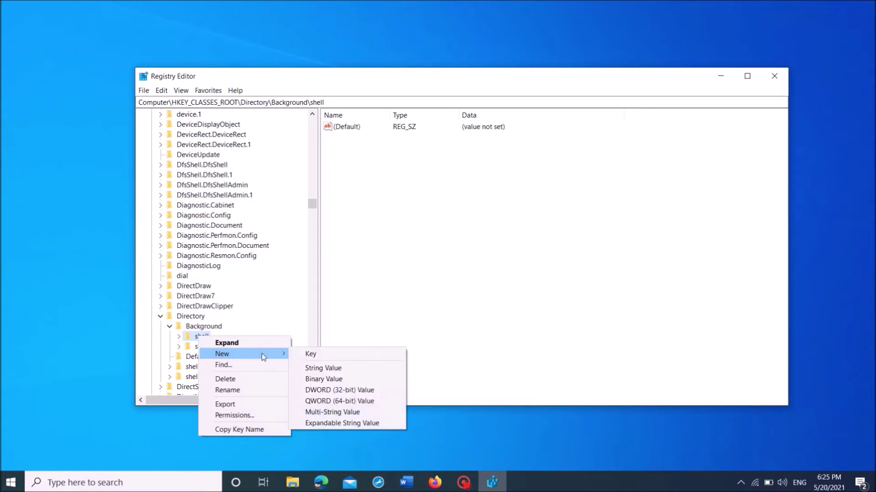
pyautogui.click(265, 354)
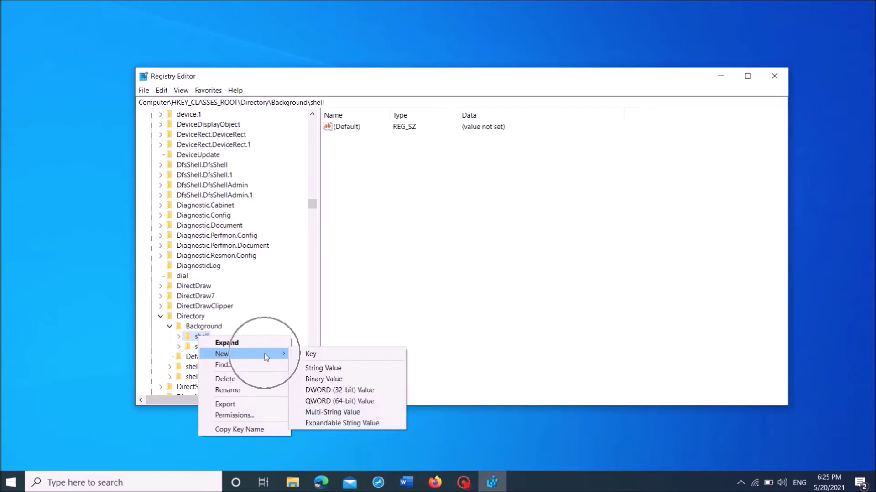
pyautogui.click(310, 355)
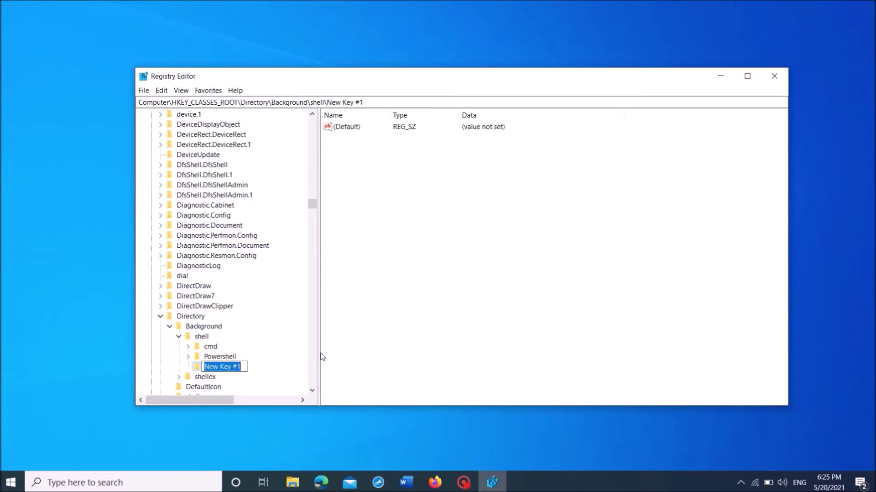
pyautogui.write('C')
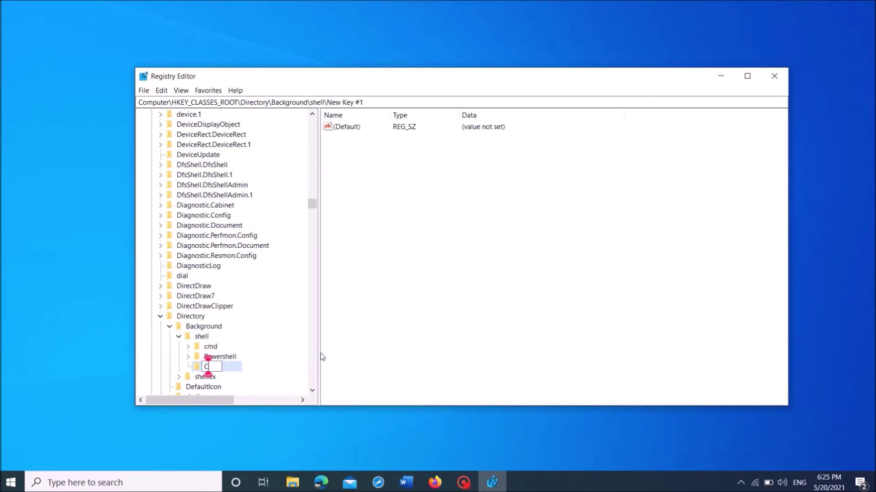
pyautogui.write('hrome')
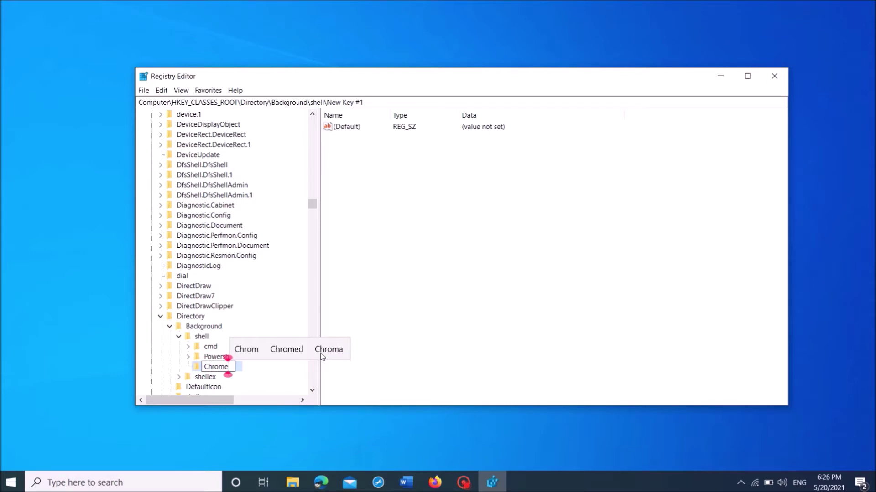
pyautogui.press('Return')
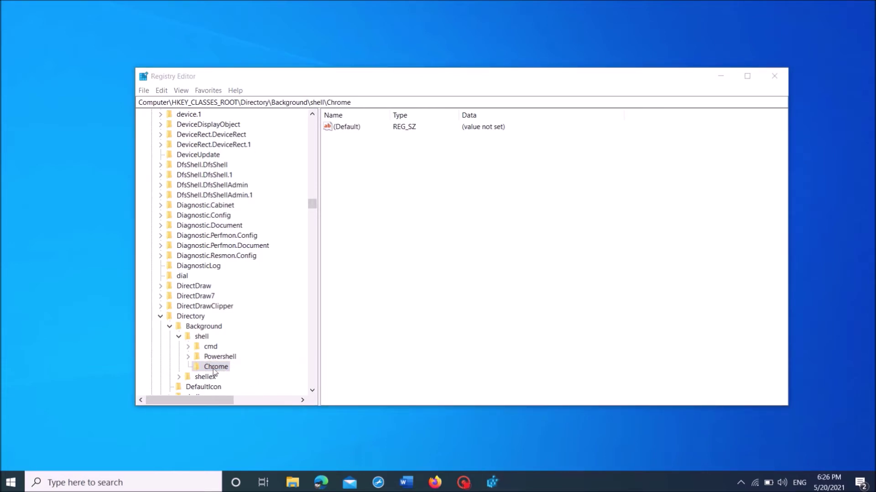
# Step: Add a new subkey named Command beneath the Chrome key
pyautogui.rightClick(213, 369)
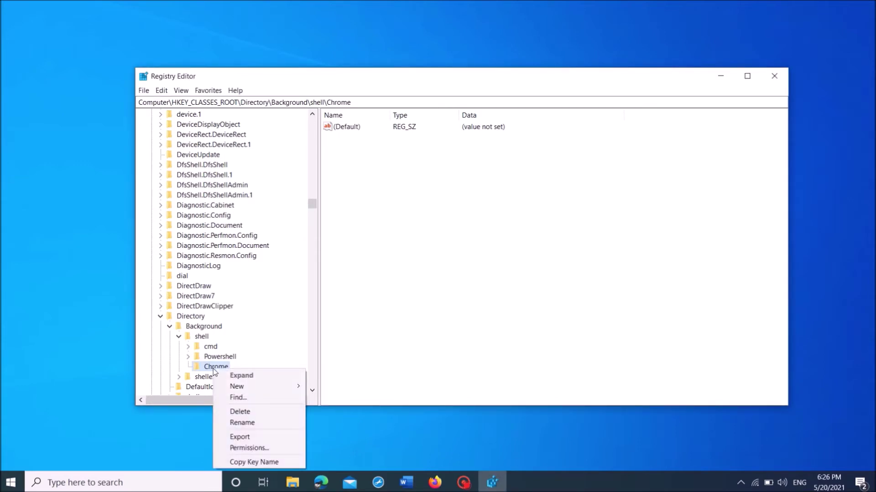
pyautogui.moveTo(236, 388)
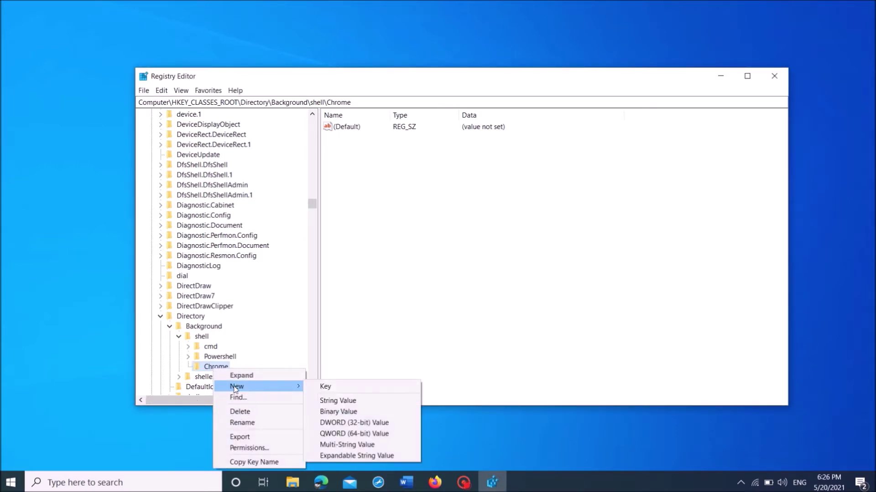
pyautogui.click(328, 387)
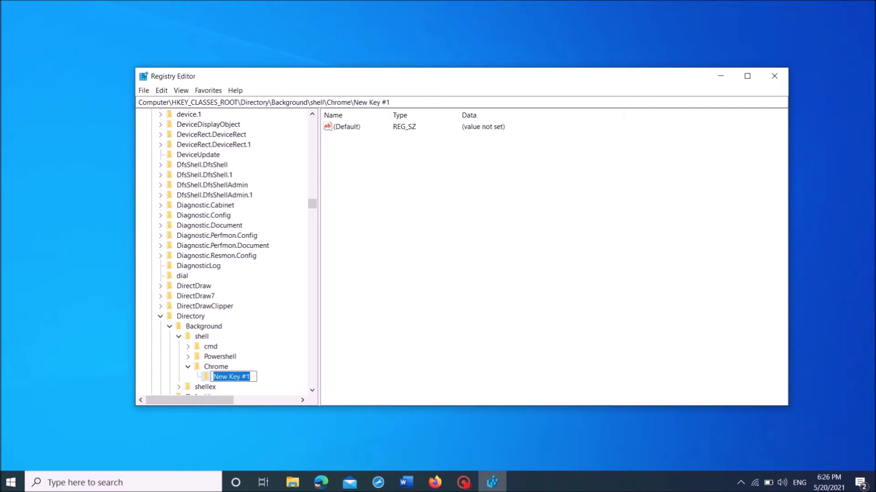
pyautogui.write('Com')
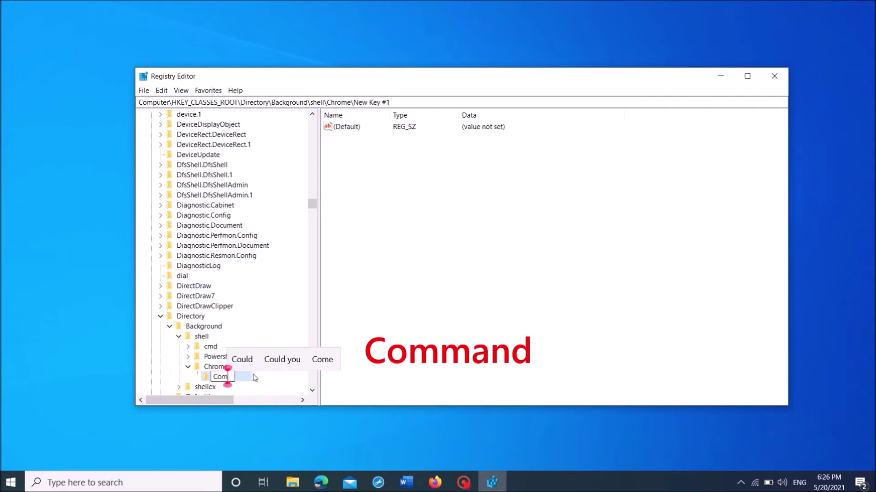
pyautogui.write('mand')
pyautogui.press('Return')
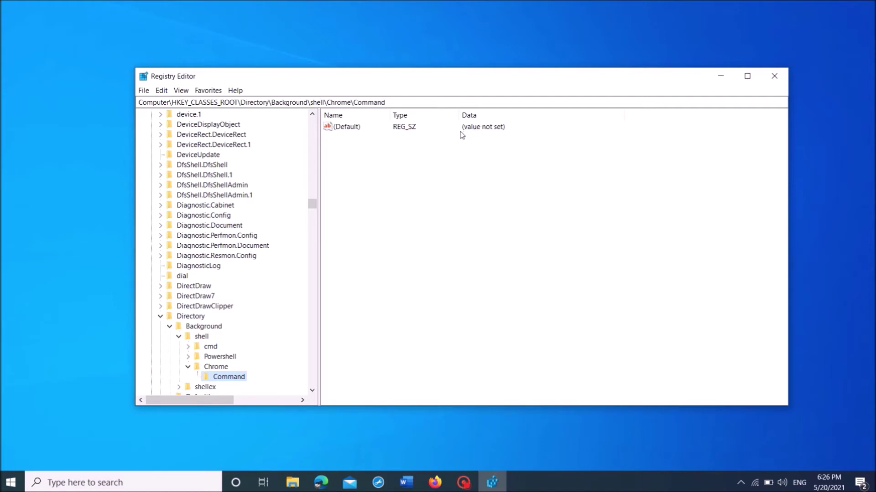
pyautogui.rightClick(352, 132)
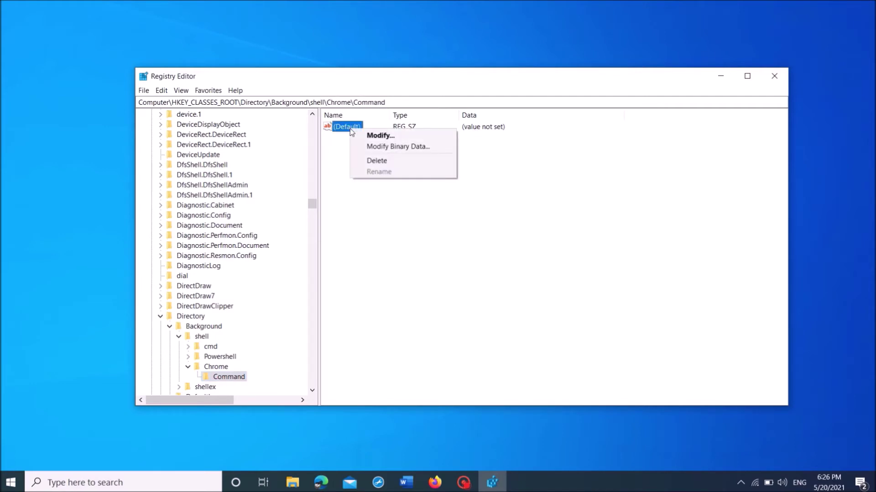
# Step: Open the Command (Default) value in the Edit String dialog, then bring up File Explorer
pyautogui.click(373, 136)
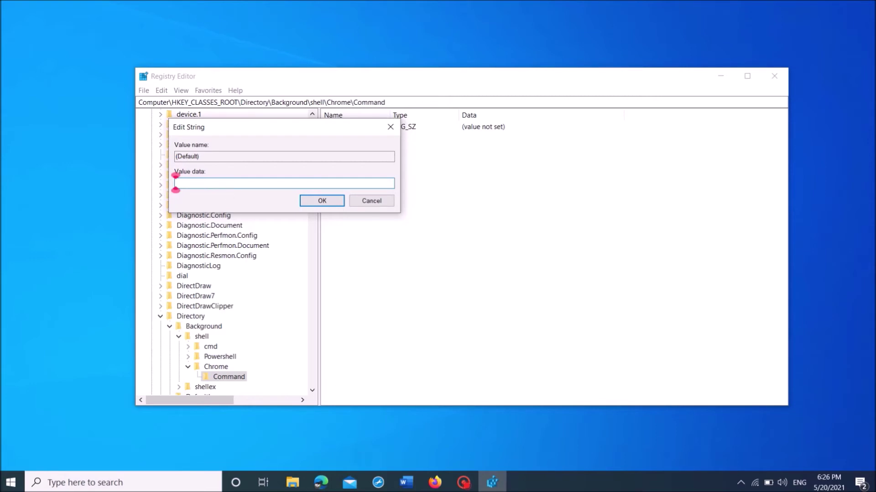
pyautogui.click(294, 487)
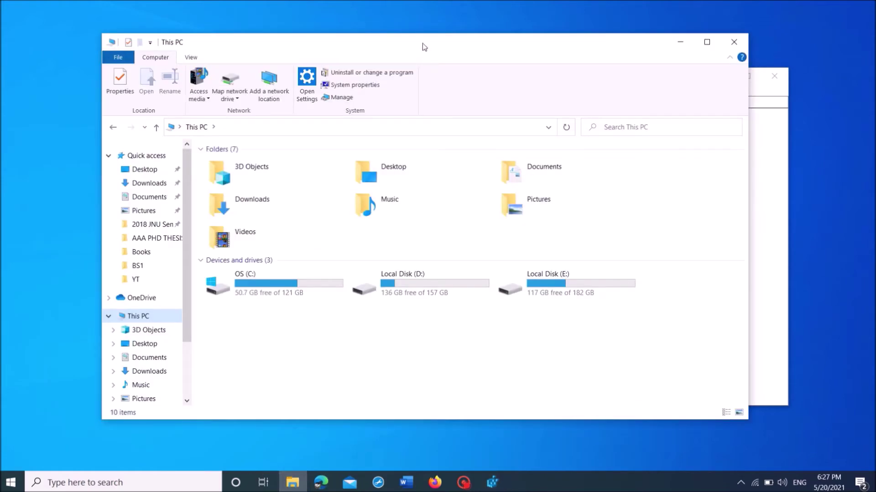
# Step: Search the OS (C:) drive for 'Chrome' and browse the results
pyautogui.doubleClick(270, 290)
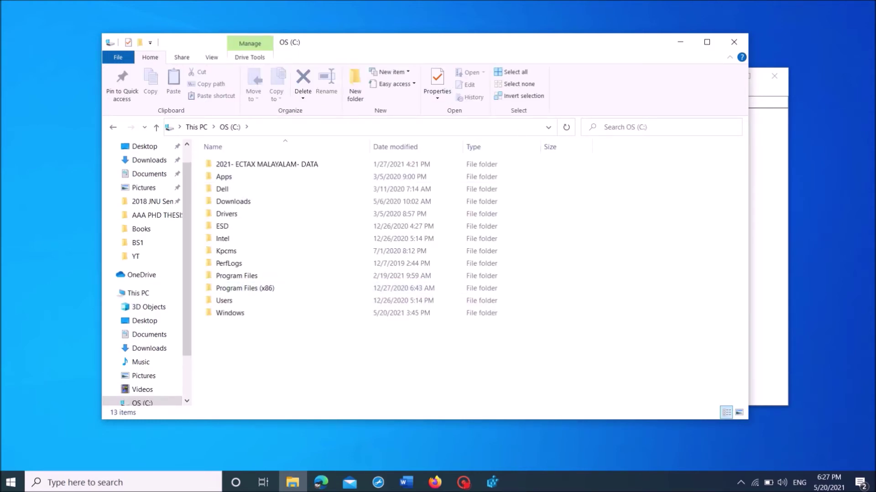
pyautogui.click(651, 131)
pyautogui.write('Chrome')
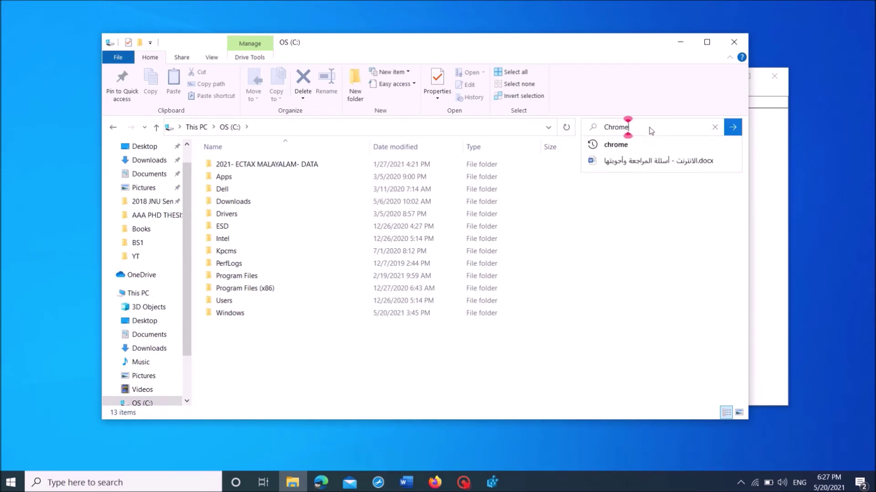
pyautogui.press('Return')
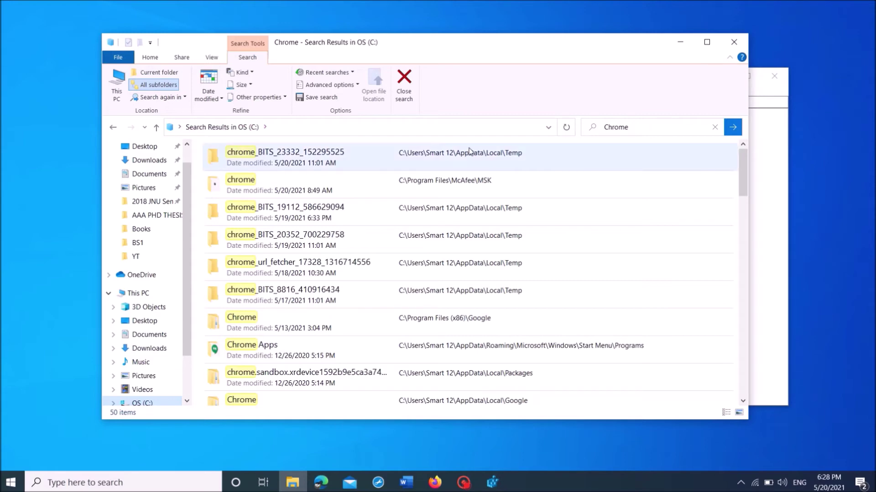
pyautogui.scroll(-3, 466, 228)
# Step: Copy as path the chrome application in Program Files (x86)\Google\Chrome\Application
pyautogui.scroll(-10, 466, 228)
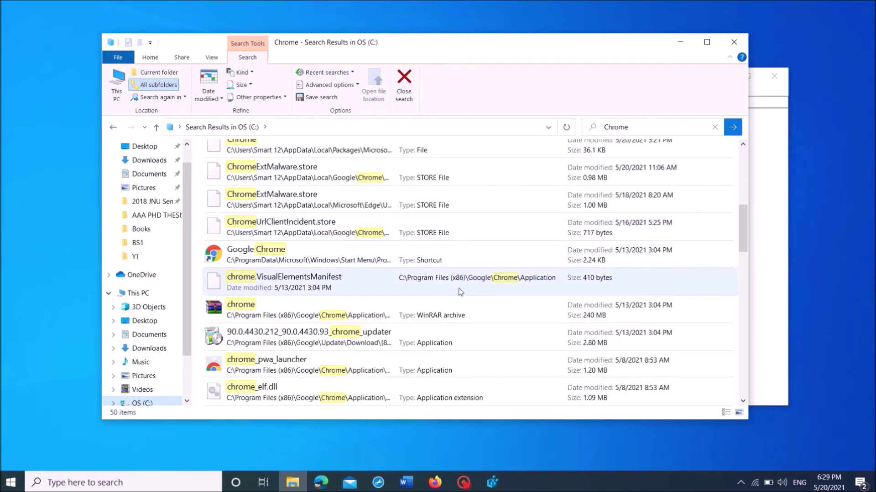
pyautogui.scroll(-10, 466, 283)
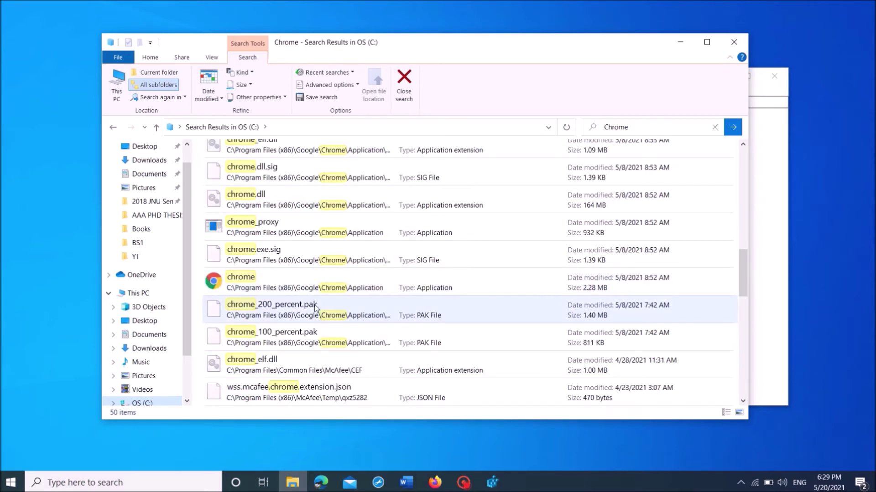
pyautogui.click(447, 292)
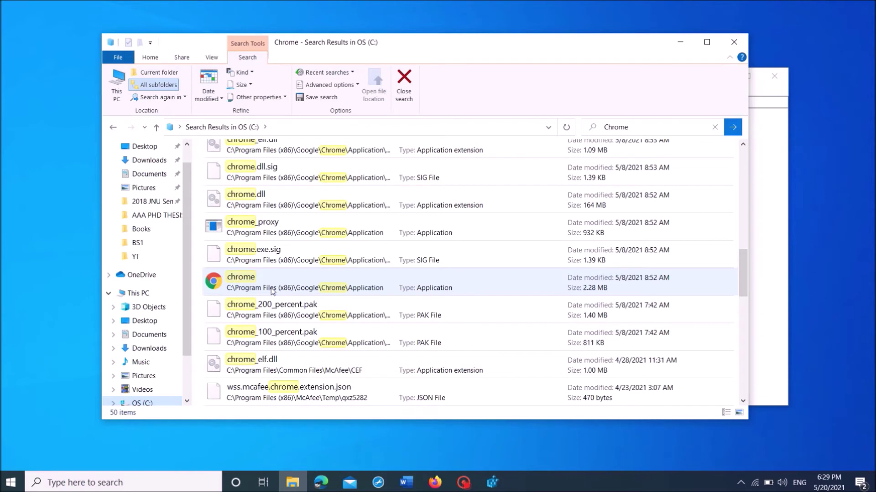
pyautogui.click(297, 279)
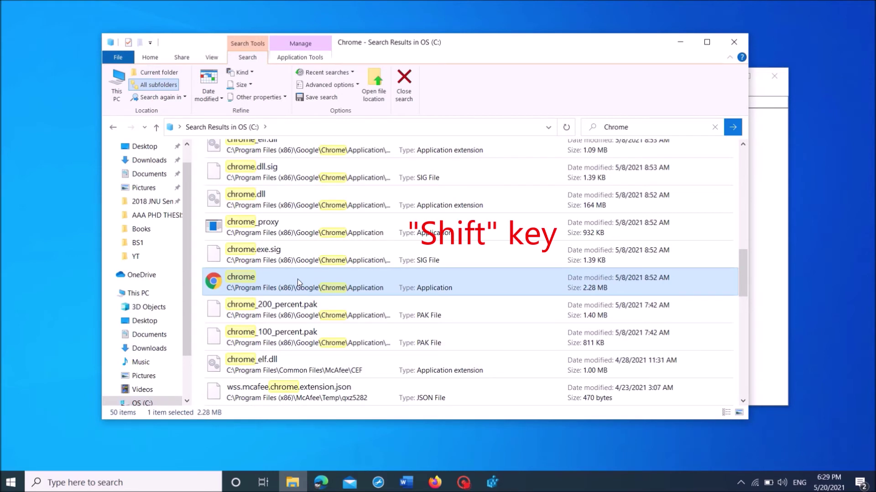
pyautogui.keyDown('shift'); pyautogui.rightClick(297, 279); pyautogui.keyUp('shift')
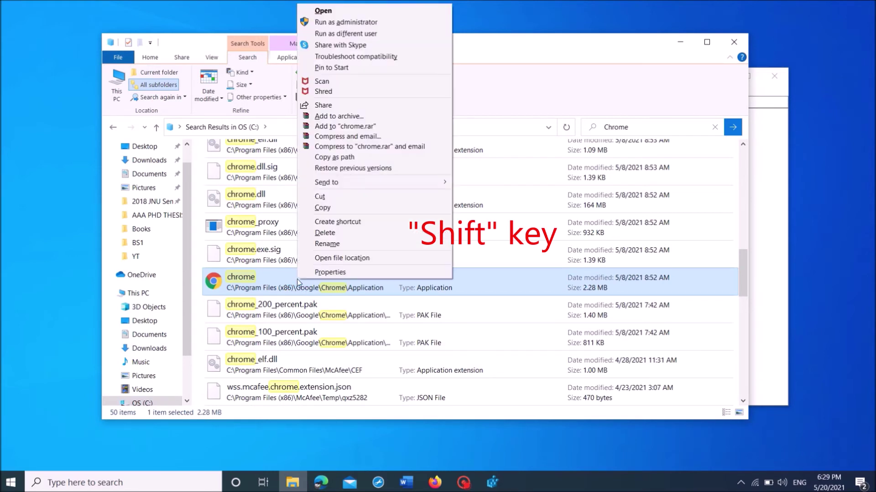
pyautogui.click(350, 158)
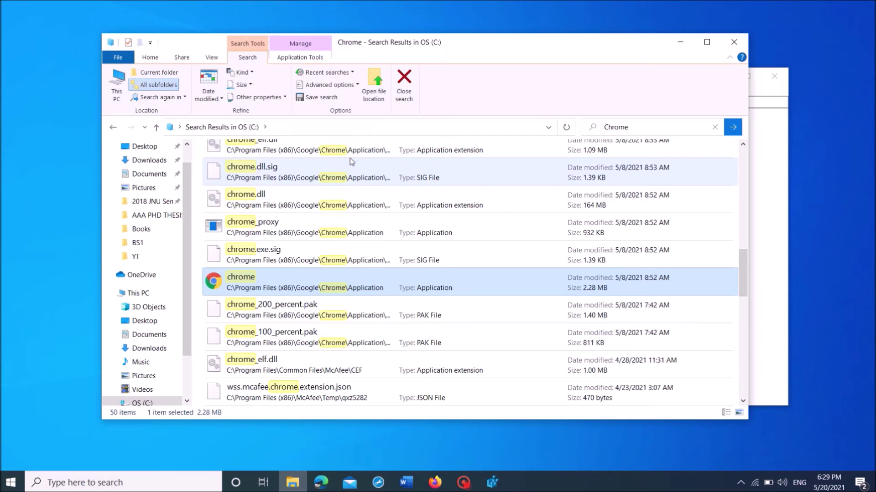
# Step: Paste the chrome.exe path into the Command (Default) value, save it, and close Registry Editor
pyautogui.click(730, 42)
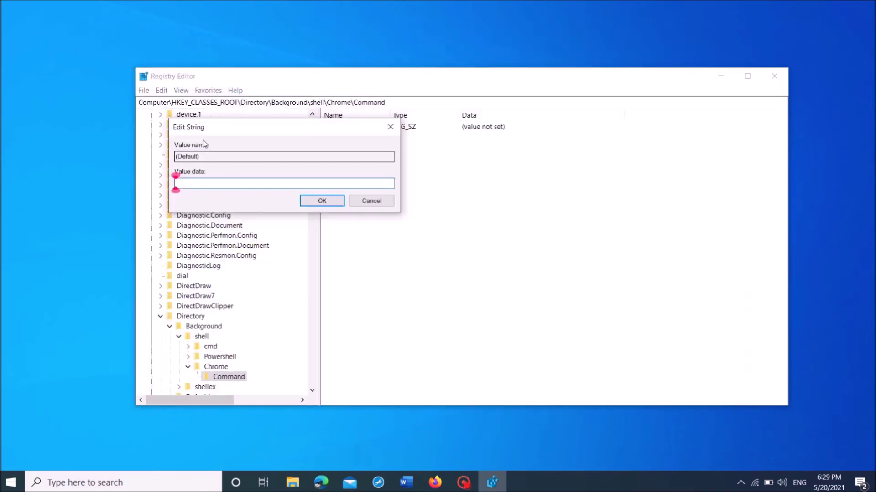
pyautogui.click(175, 183)
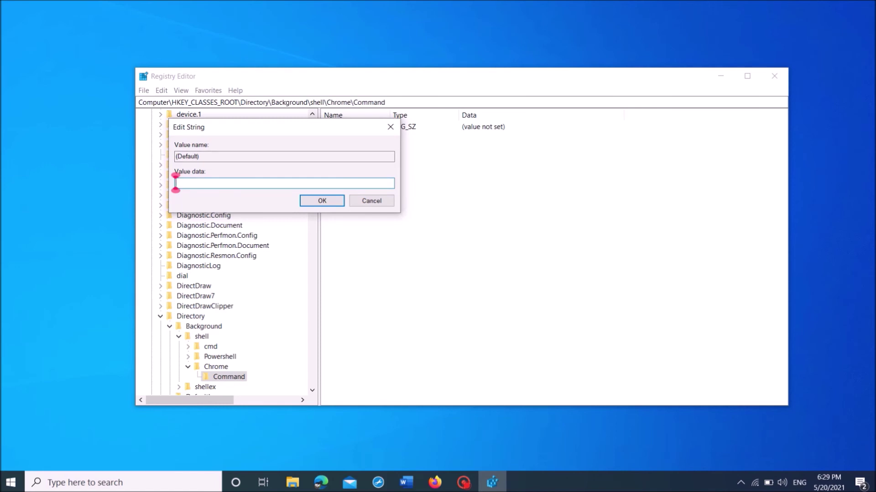
pyautogui.rightClick(202, 182)
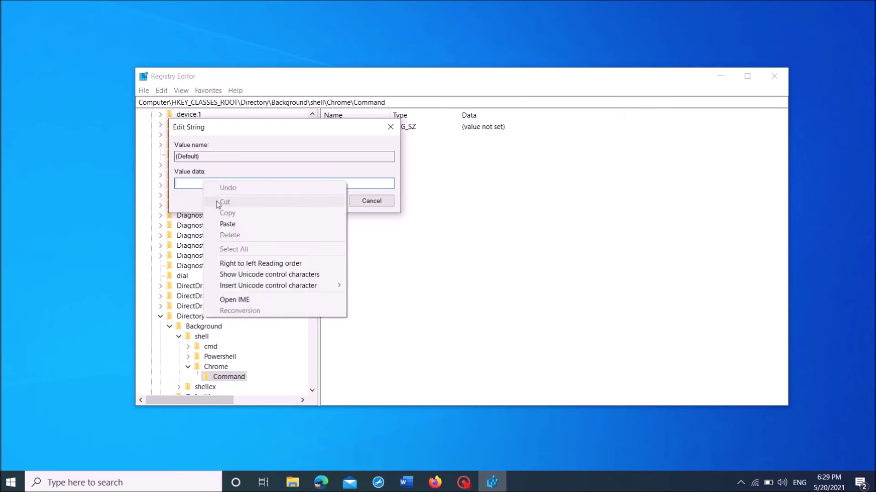
pyautogui.click(224, 226)
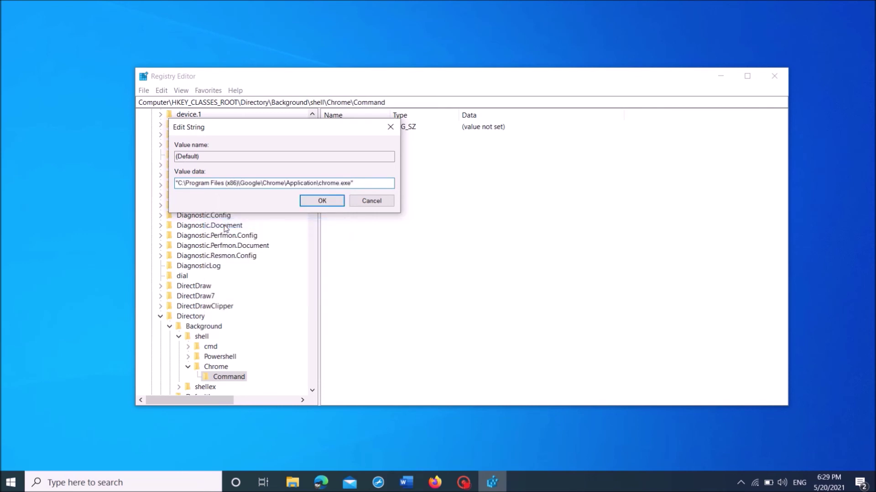
pyautogui.click(322, 201)
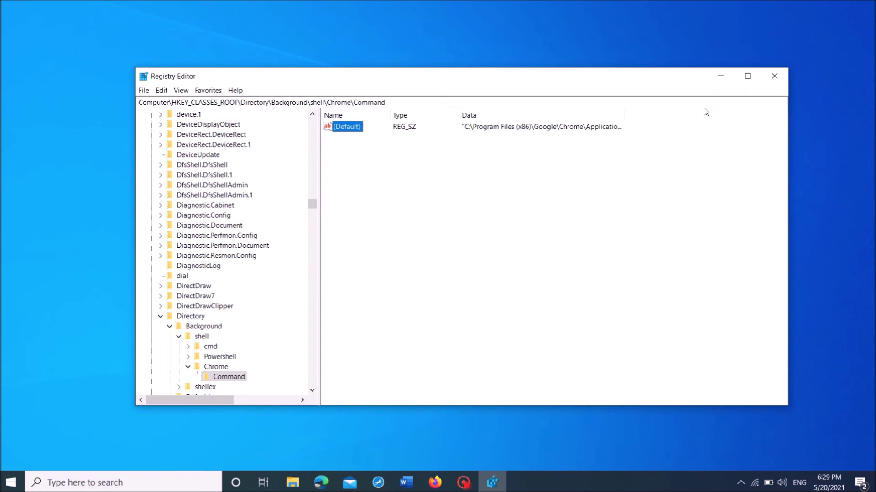
pyautogui.click(773, 80)
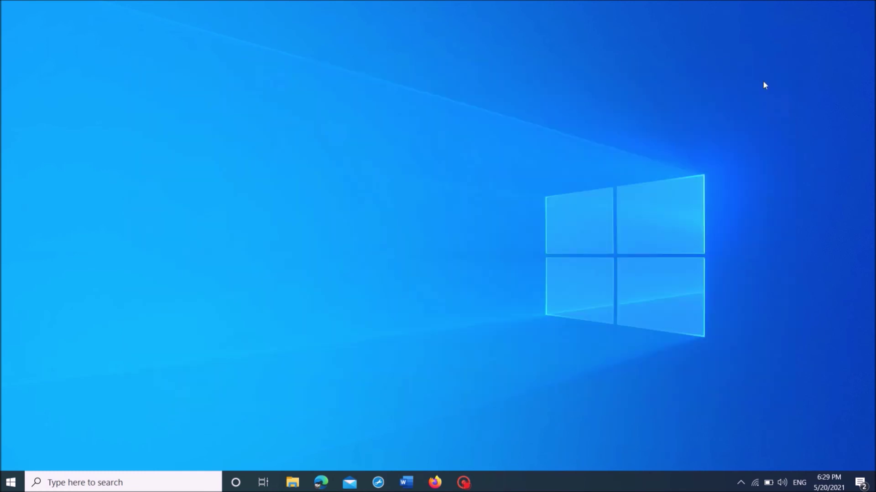
# Step: Launch Chrome from the new Chrome entry in the desktop right-click menu
pyautogui.rightClick(432, 202)
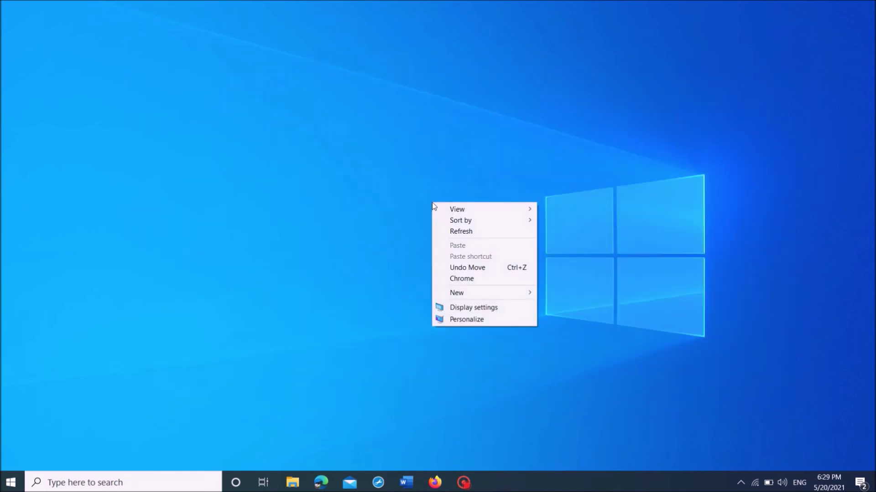
pyautogui.click(475, 280)
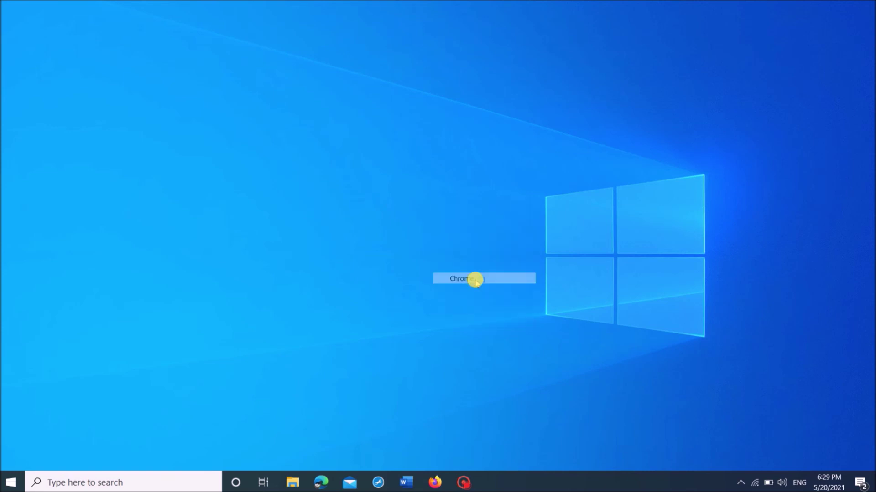